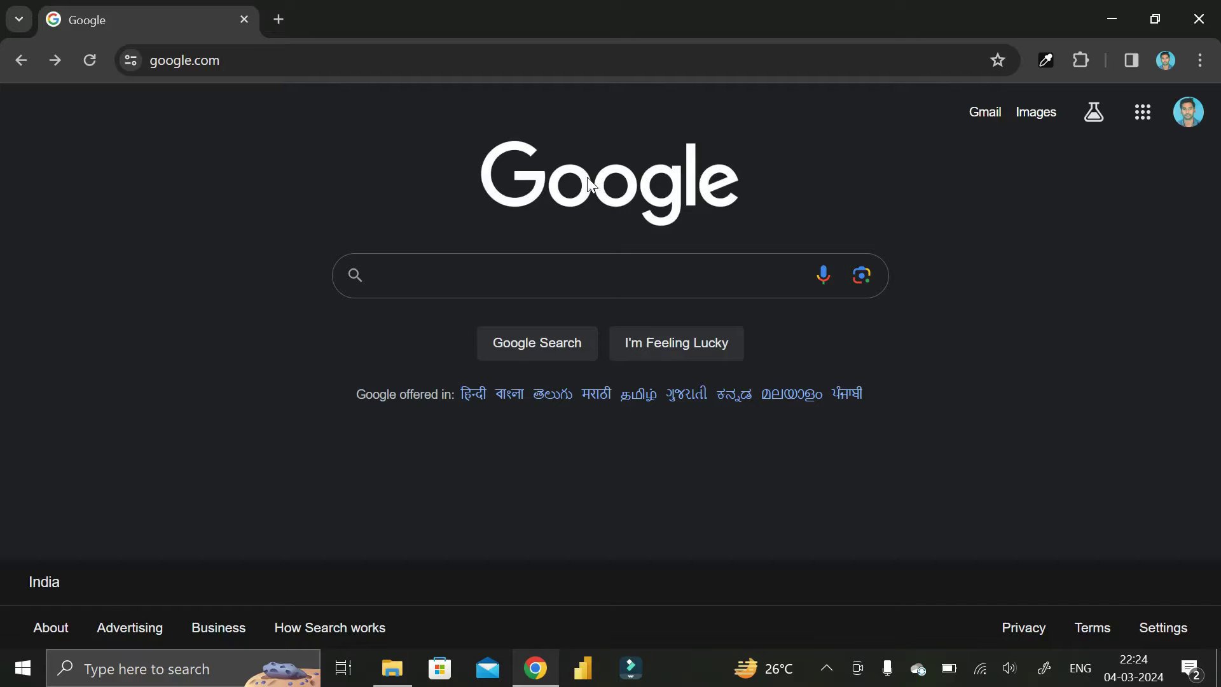
Step: Search Google for 'sql server download' using the recent search suggestion
left_click(491, 283)
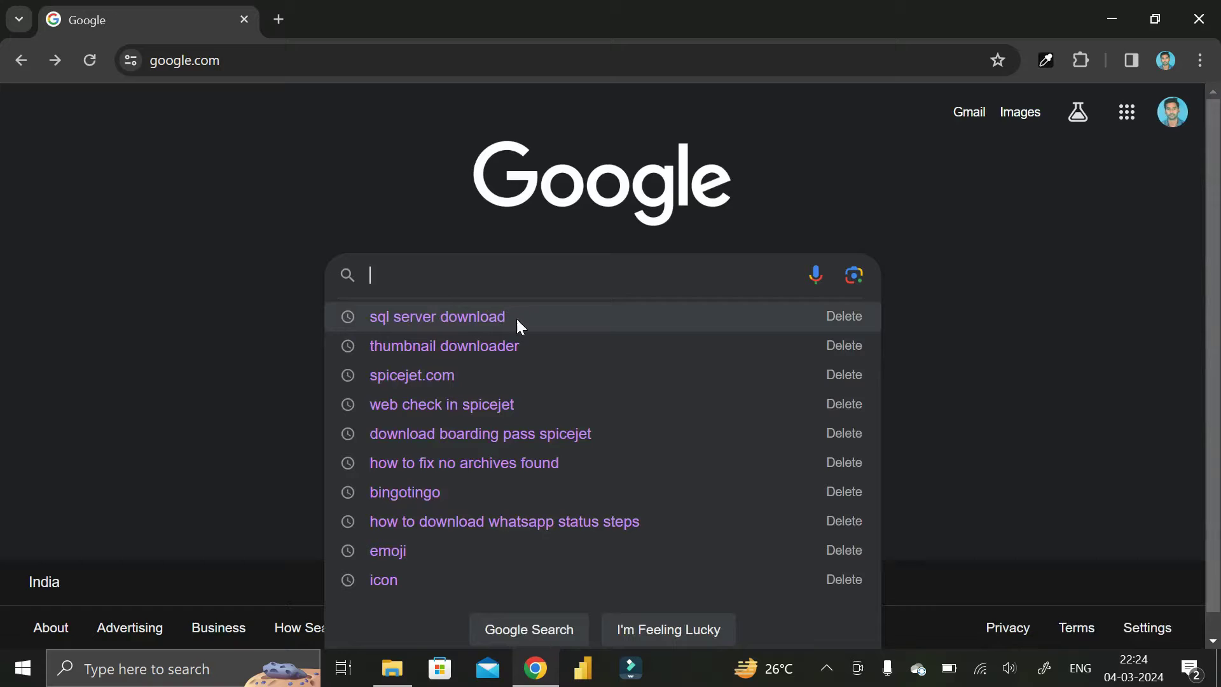
left_click(484, 319)
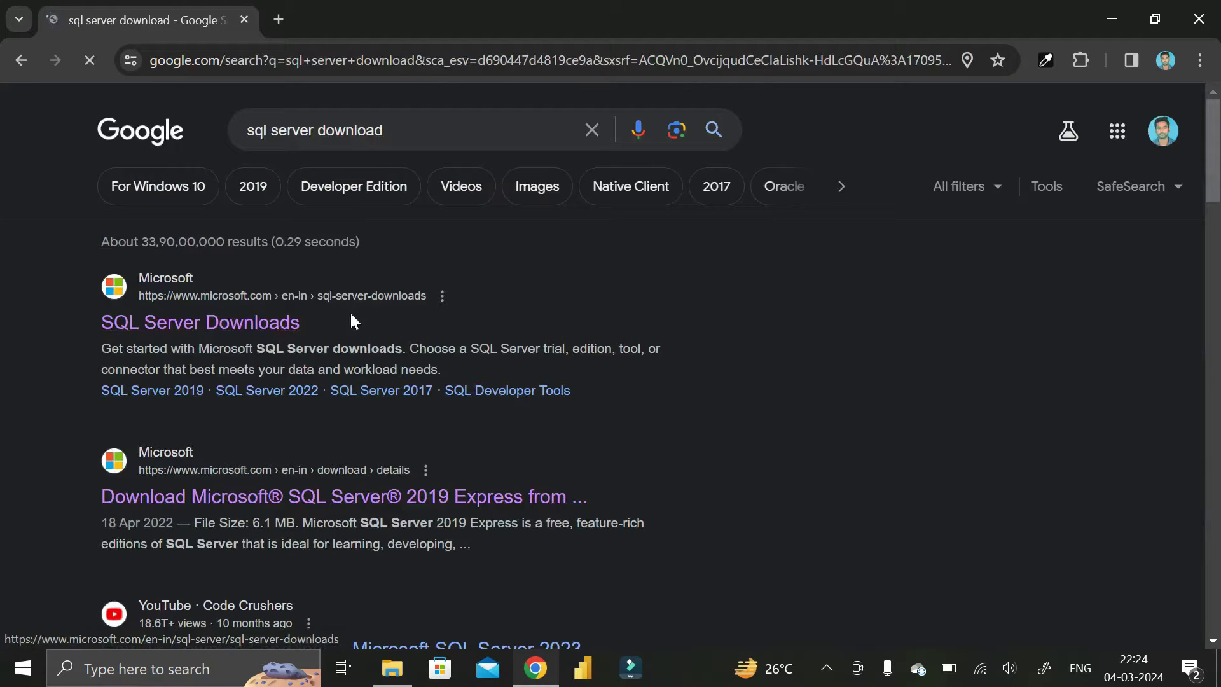
Step: From Microsoft's SQL Server Downloads page, download the Express installer SQL2022-SSEI-Expr.exe and view recent downloads
left_click(246, 333)
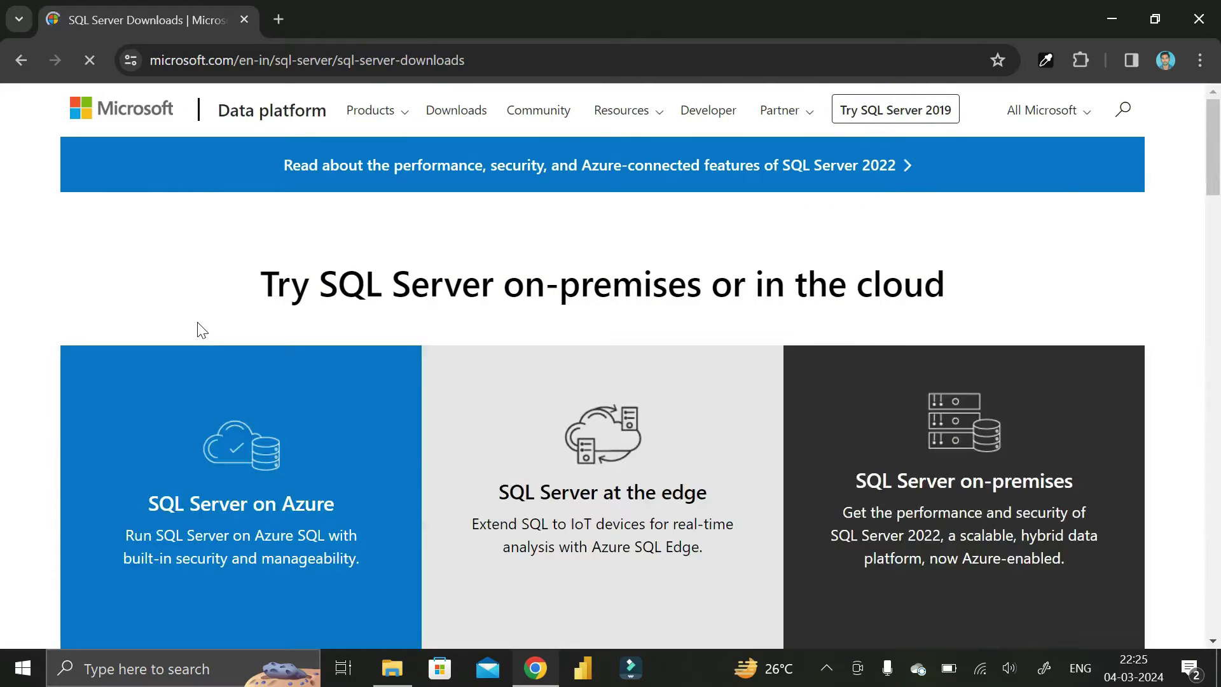
scroll(670, 346, "down", 4)
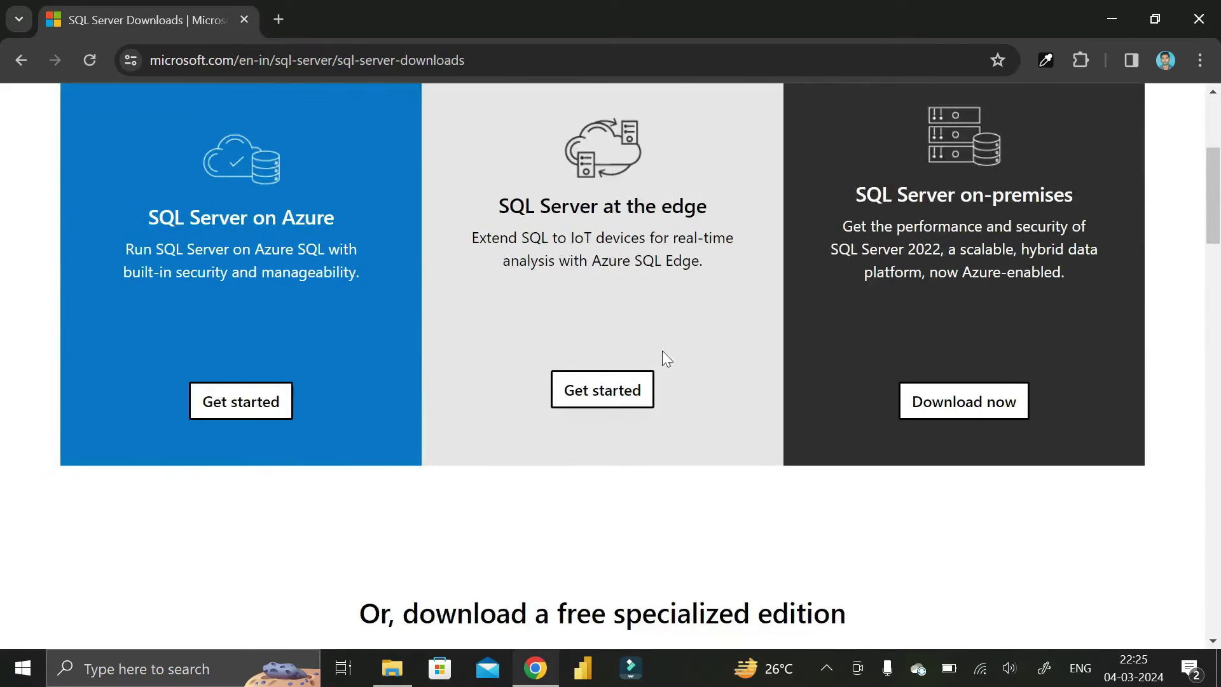
scroll(662, 353, "down", 7)
scroll(654, 362, "up", 11)
scroll(643, 327, "down", 7)
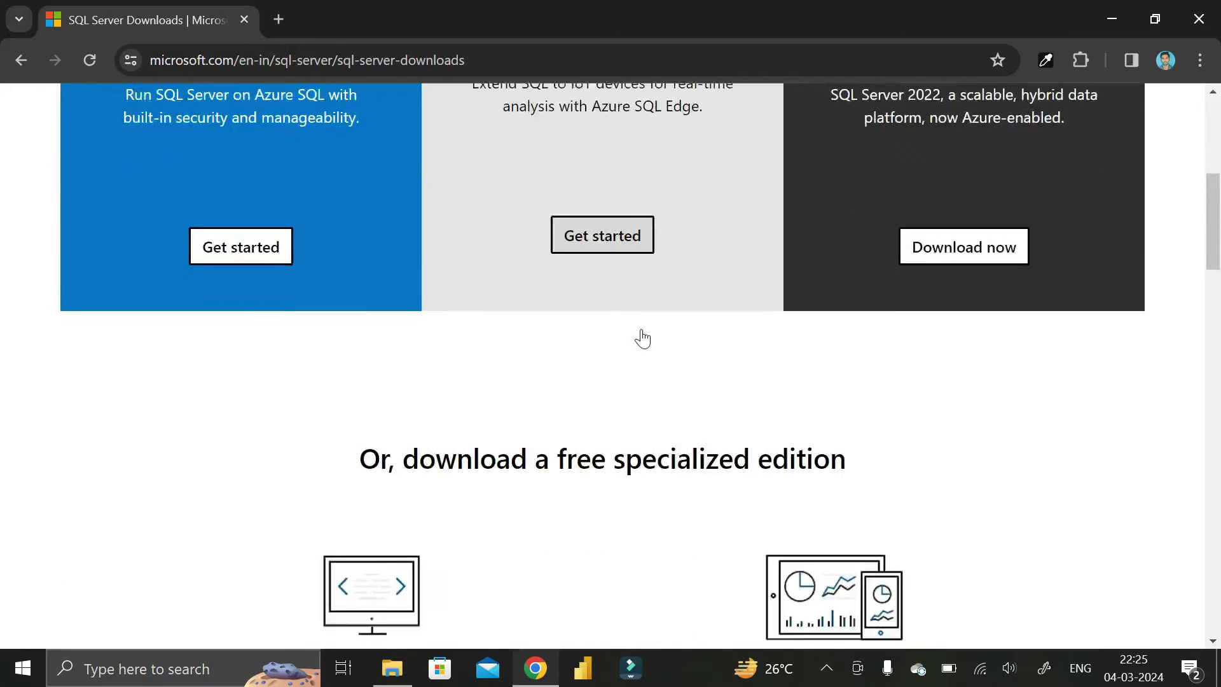
scroll(644, 340, "down", 5)
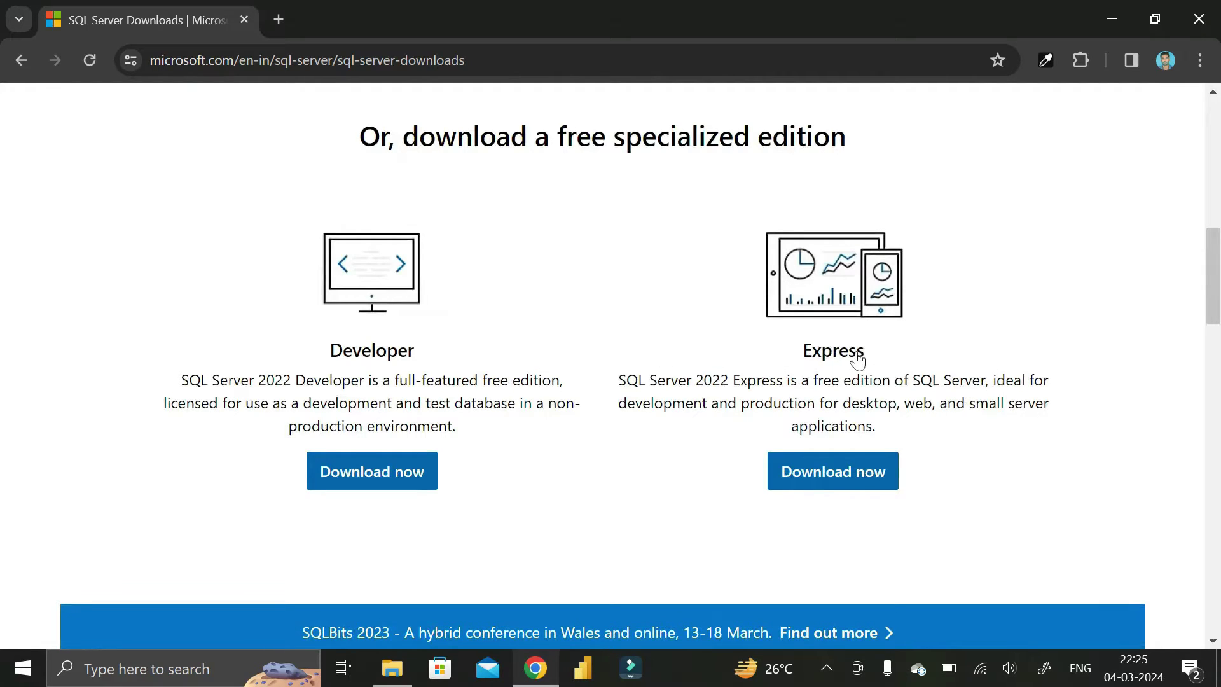
left_click(835, 477)
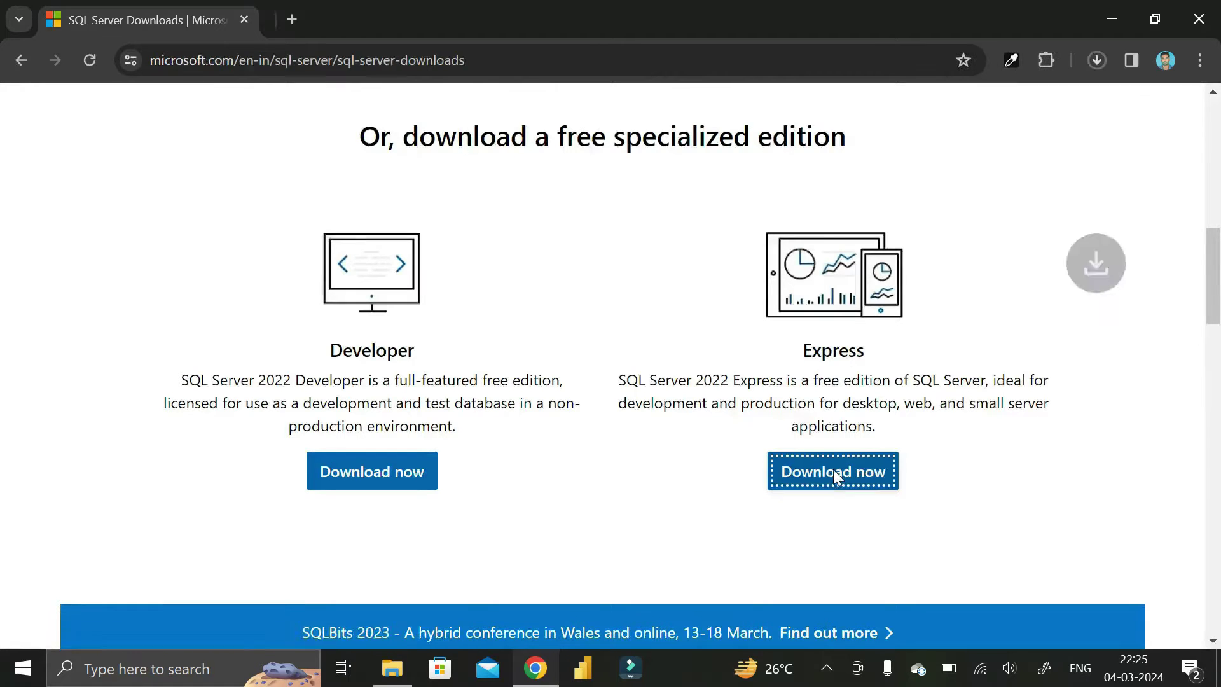
left_click(1093, 59)
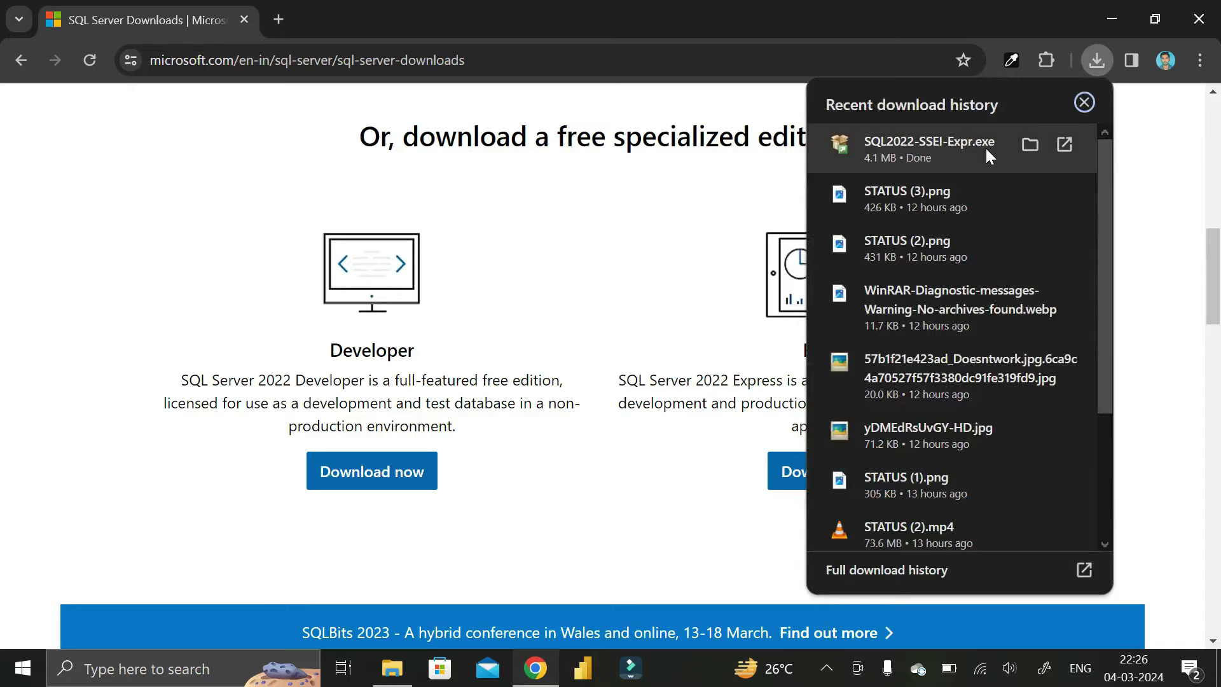
Step: Launch SQL2022-SSEI-Expr from the Downloads folder, then close the folder and minimize Chrome
left_click(1028, 146)
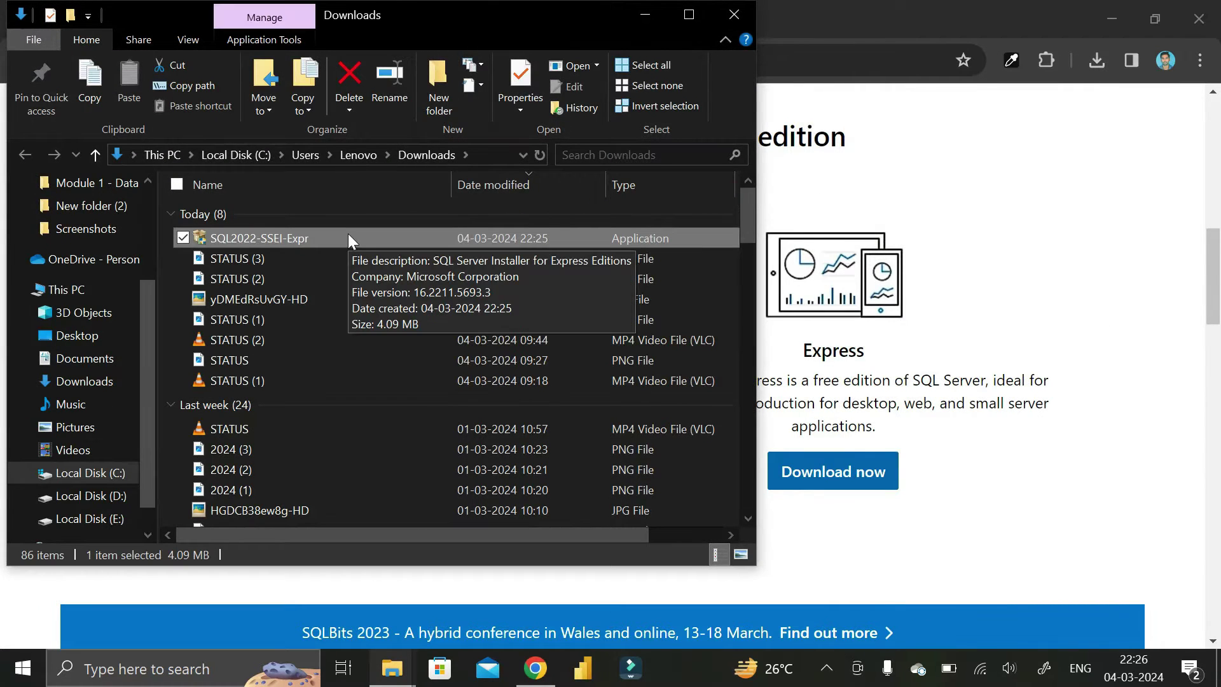
double_click(348, 238)
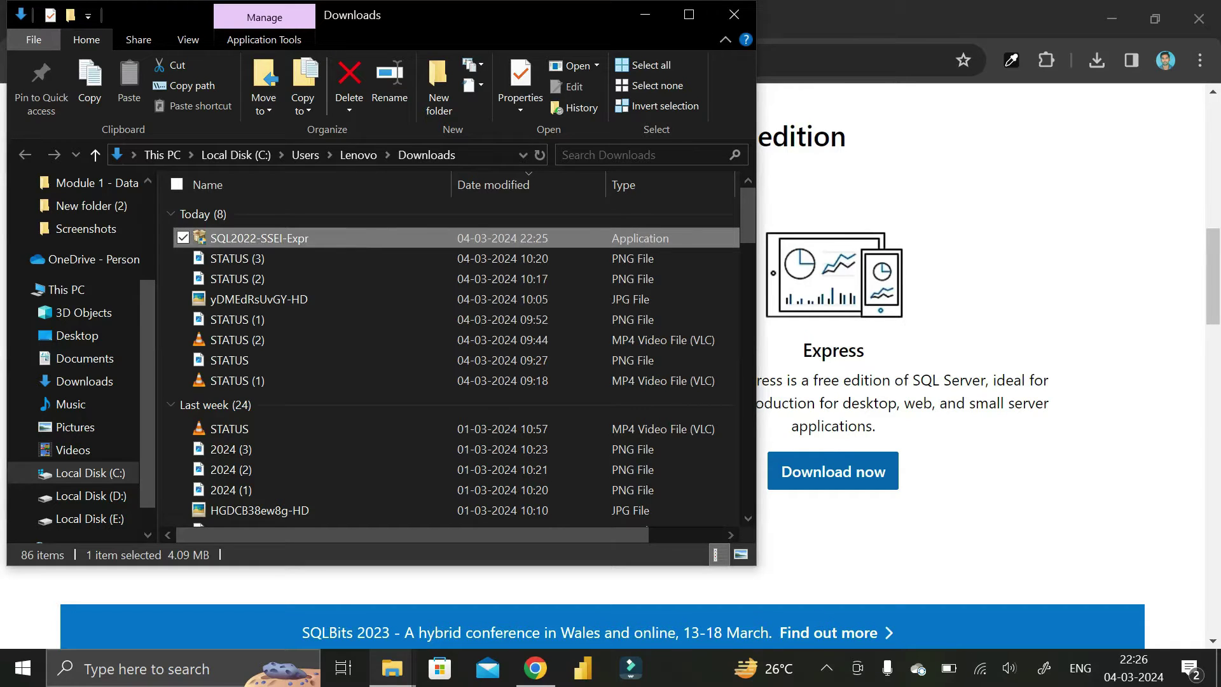
left_click(724, 14)
left_click(1112, 14)
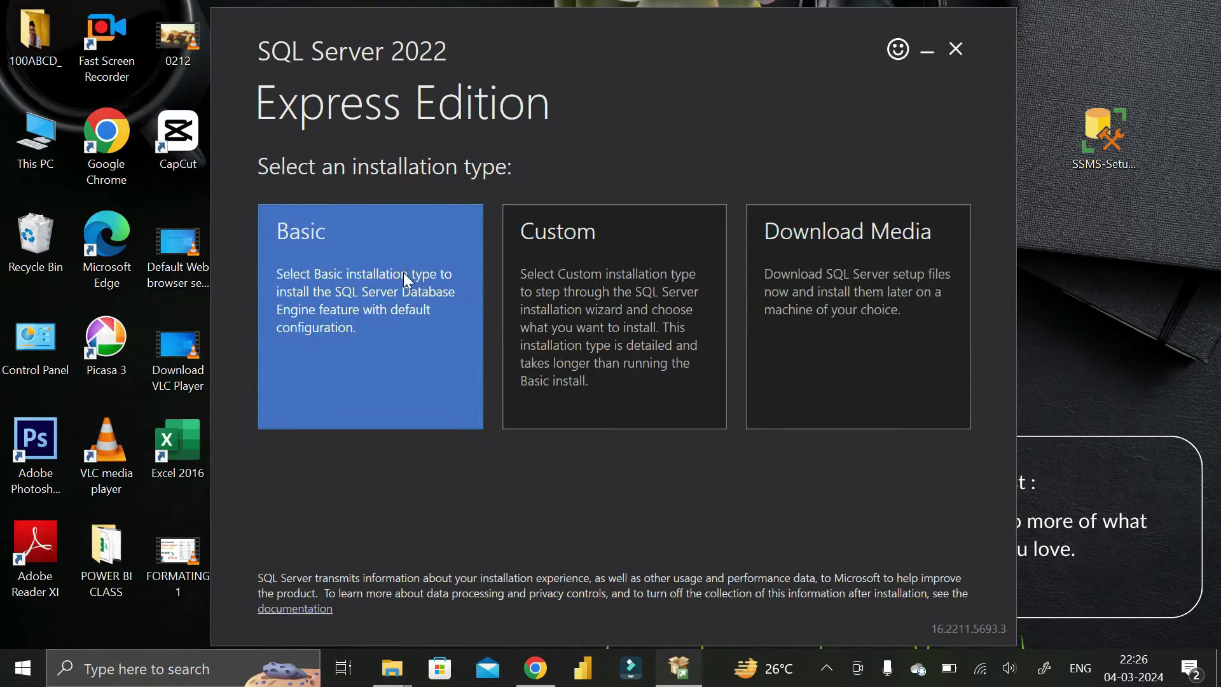
Step: Choose the Basic installation type and accept the SQL Server license terms
left_click(400, 267)
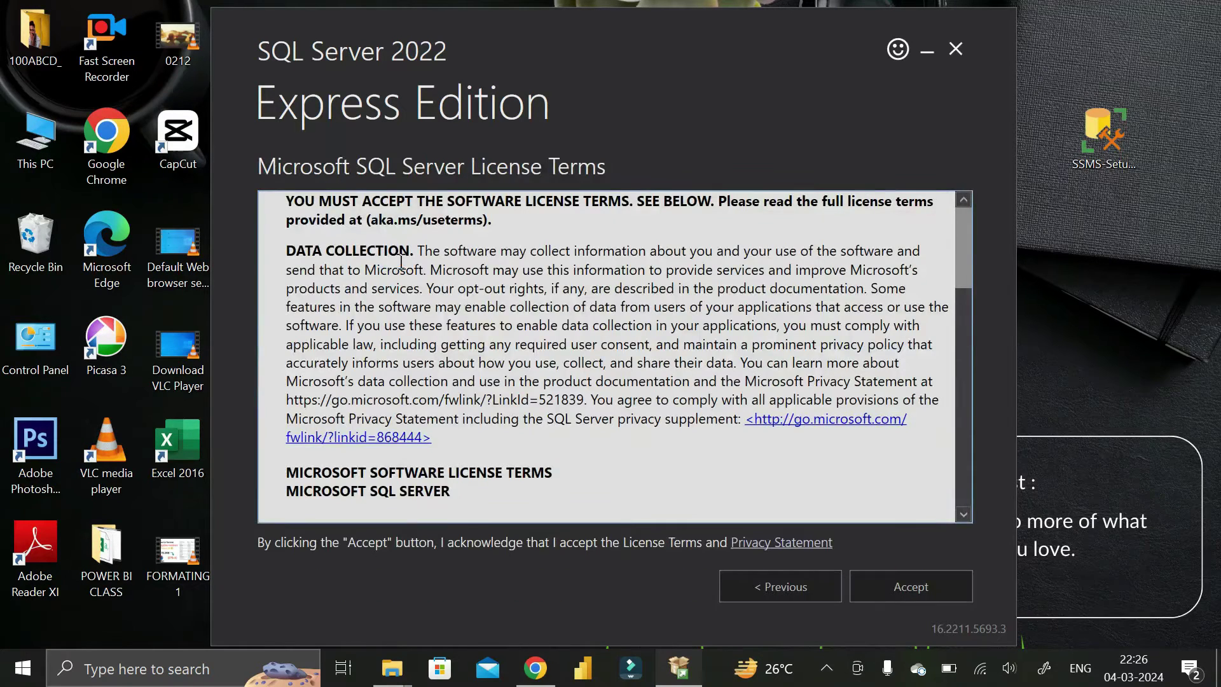
scroll(681, 318, "down", 20)
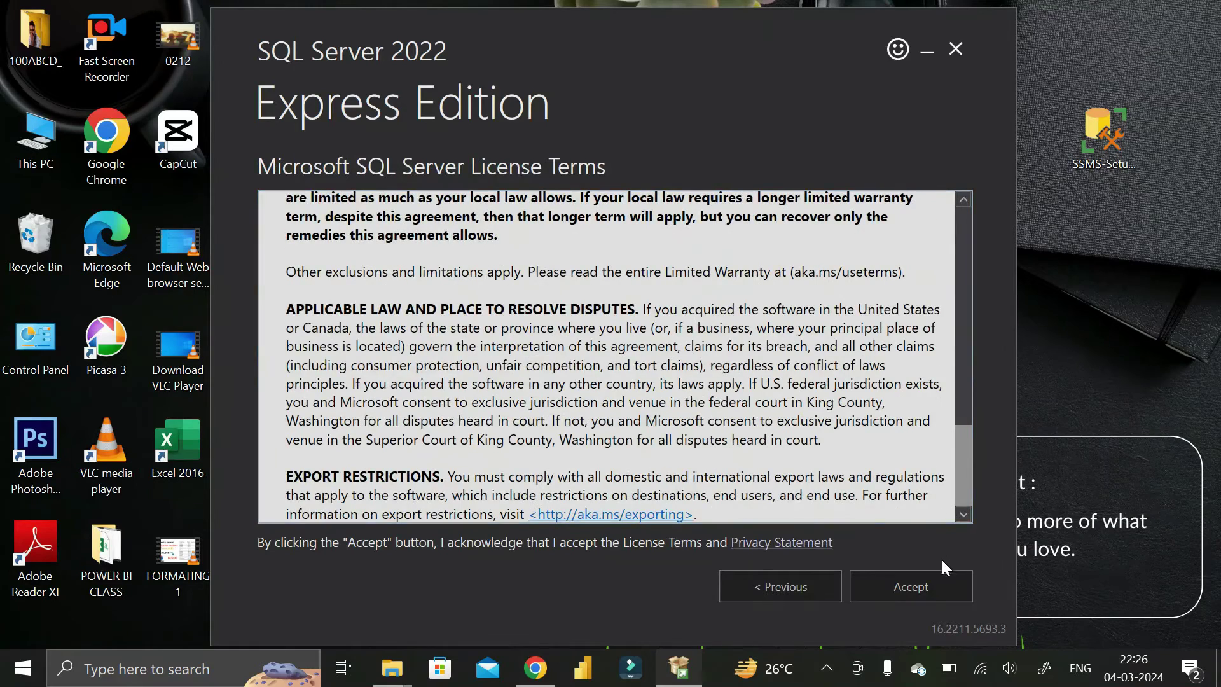
left_click(910, 592)
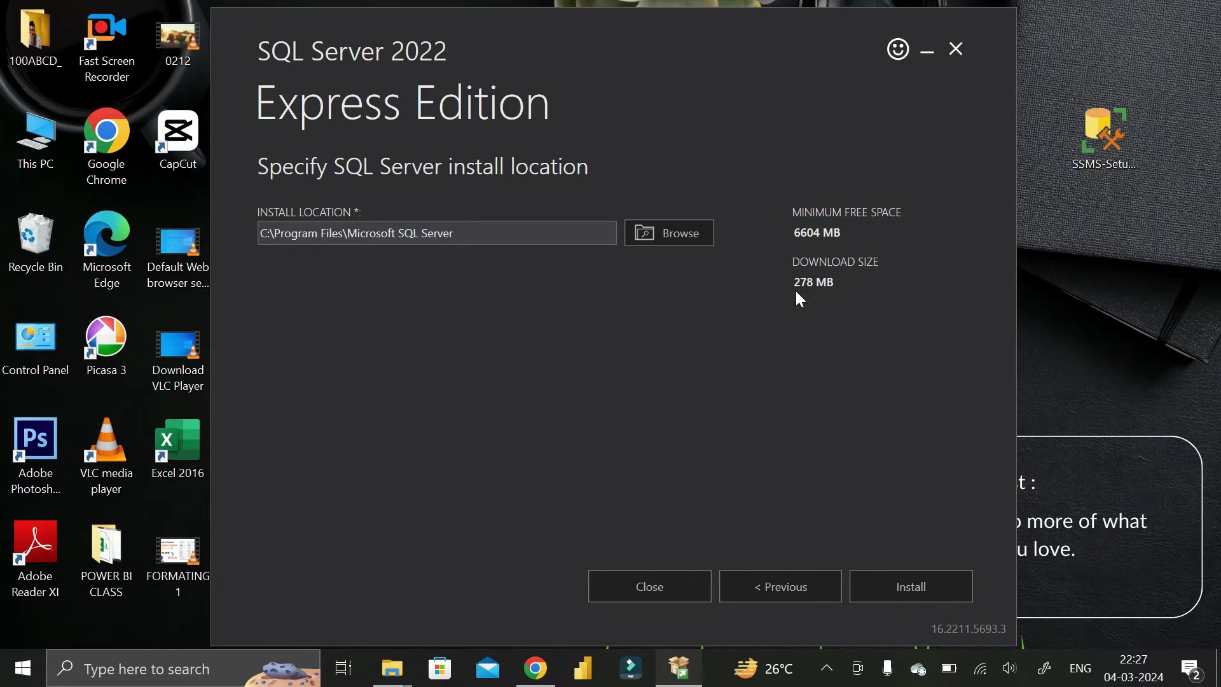
Step: Install SQL Server 2022 Express to C:\Program Files\Microsoft SQL Server as SQLEXPRESS01, then go to the SSMS download
left_click(903, 586)
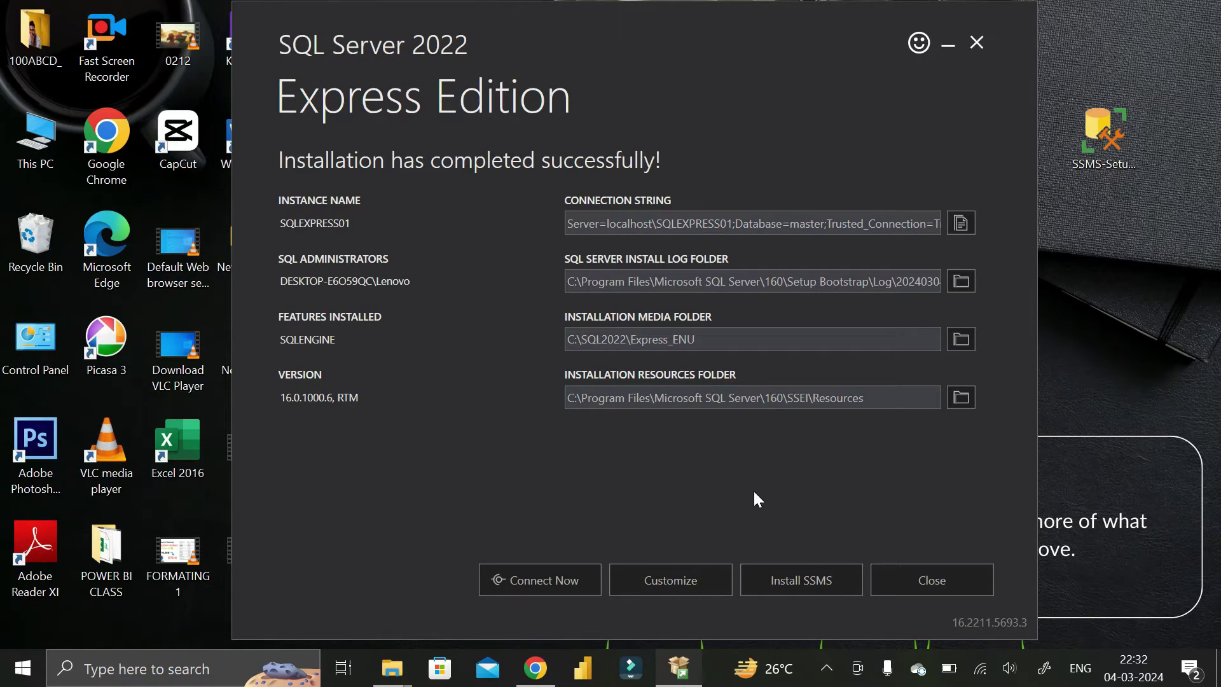
left_click(807, 581)
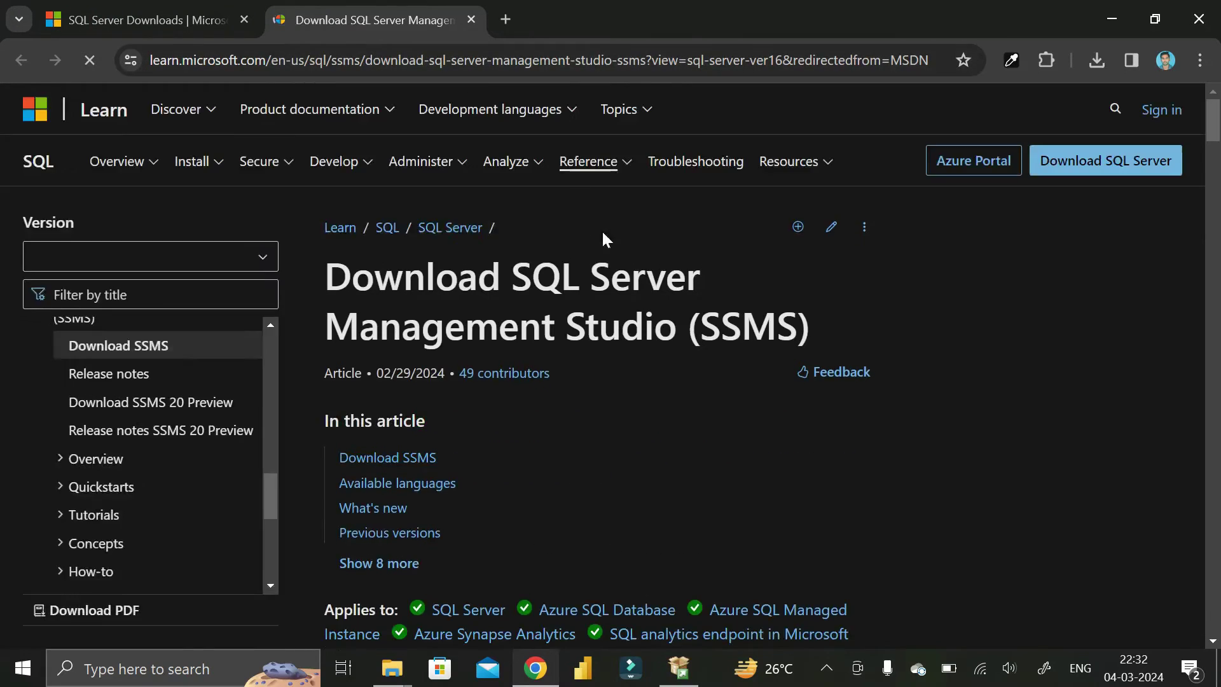
Step: Start downloading SSMS 19.3 (SSMS-Setup-ENU.exe), pause it at 102 of 647 MB, and minimize Chrome
scroll(641, 306, "down", 10)
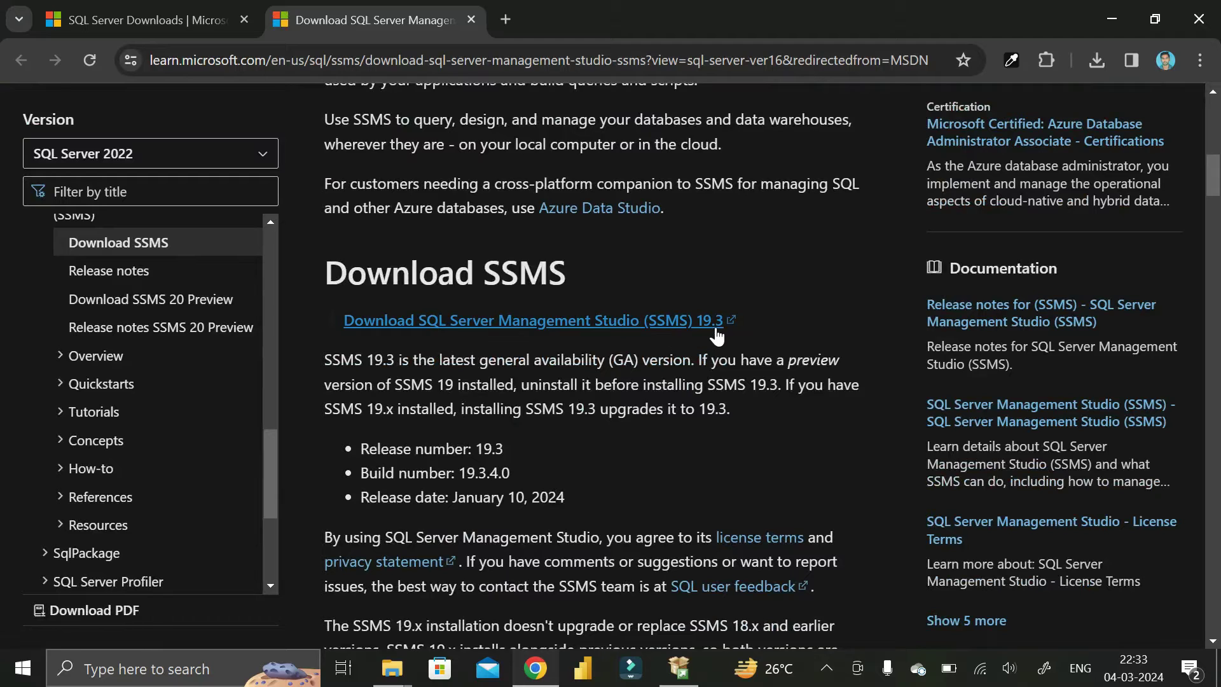
left_click(531, 326)
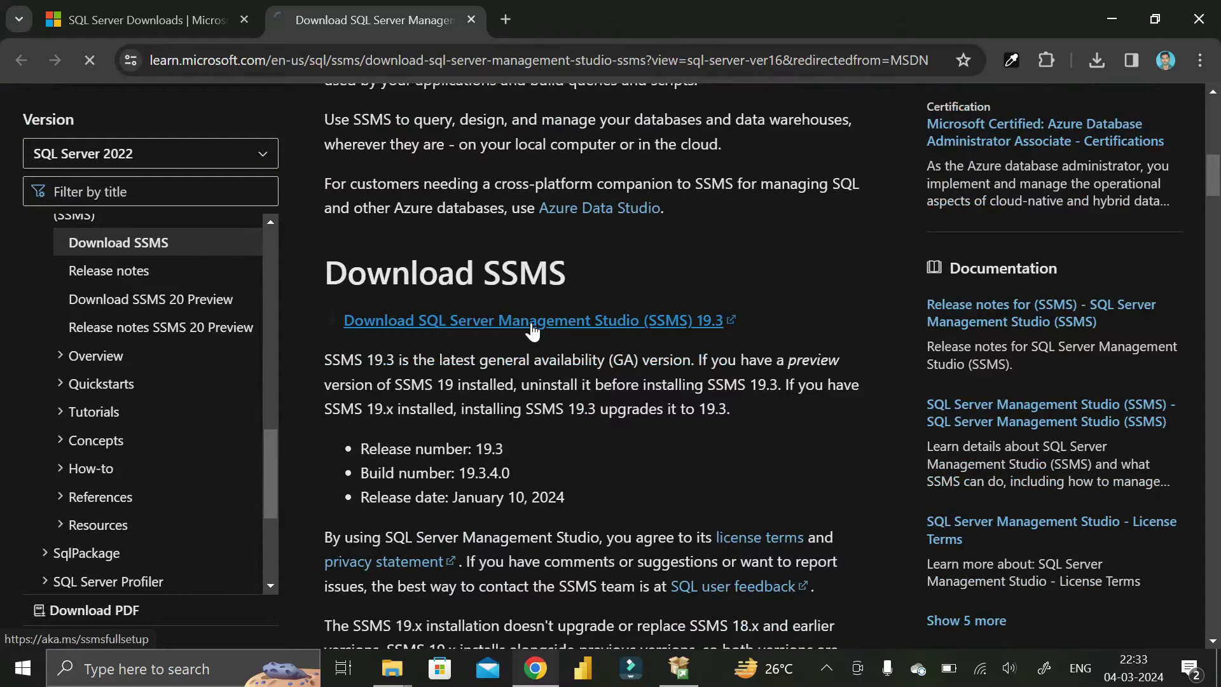
left_click(1099, 60)
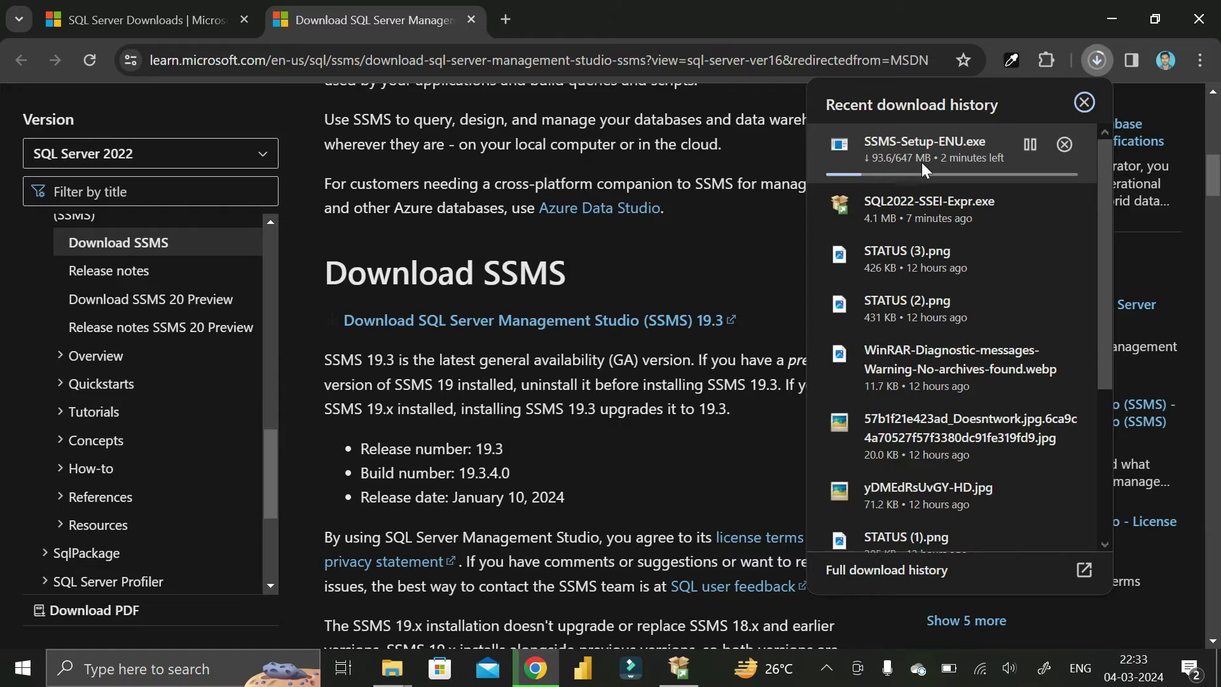
left_click(1028, 147)
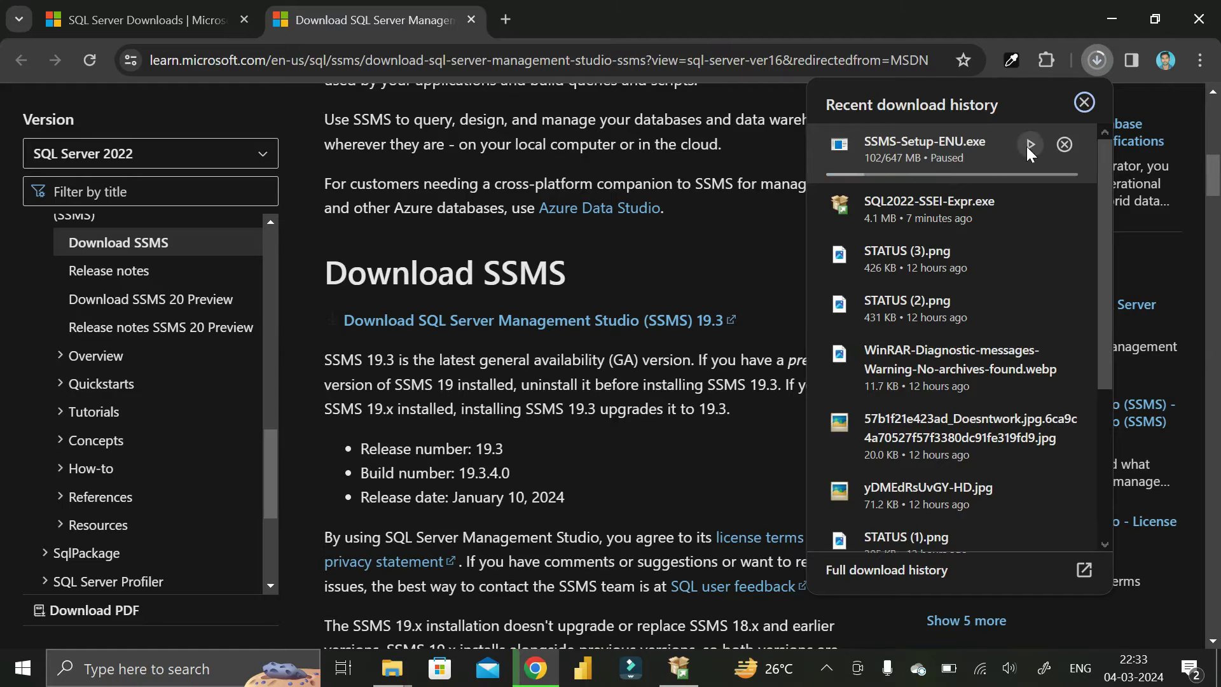
left_click(1112, 18)
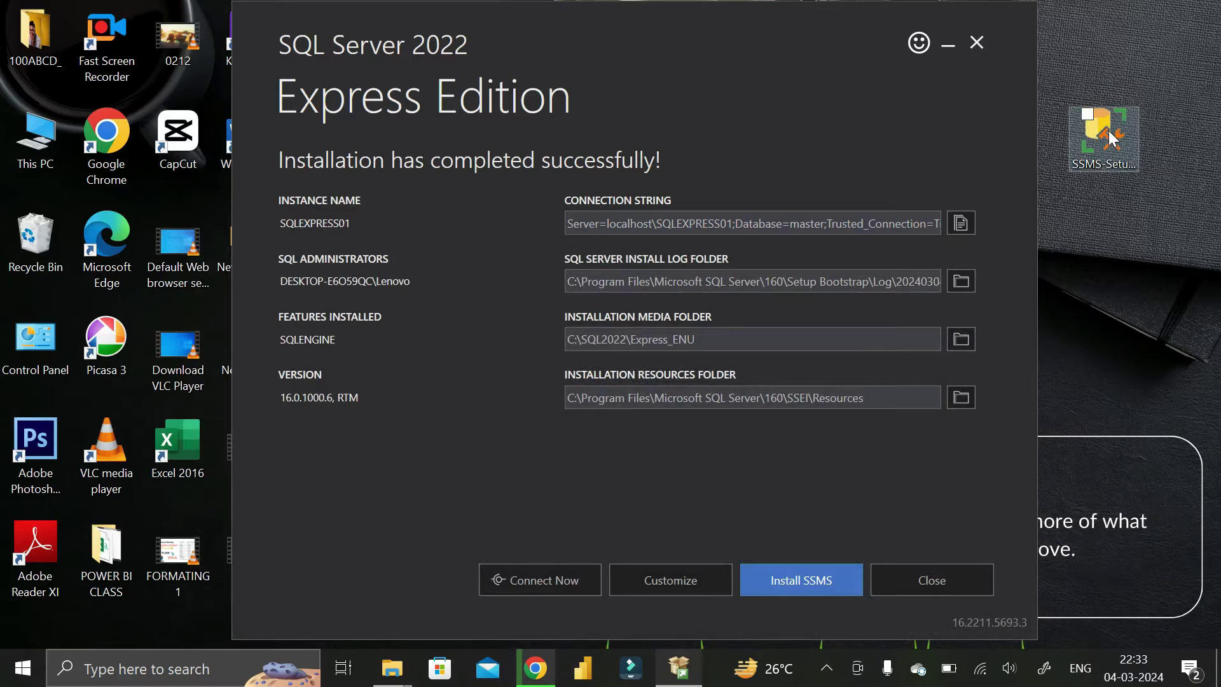
Step: Exit the completed SQL Server 2022 Express installer, confirming with Yes
left_click(941, 578)
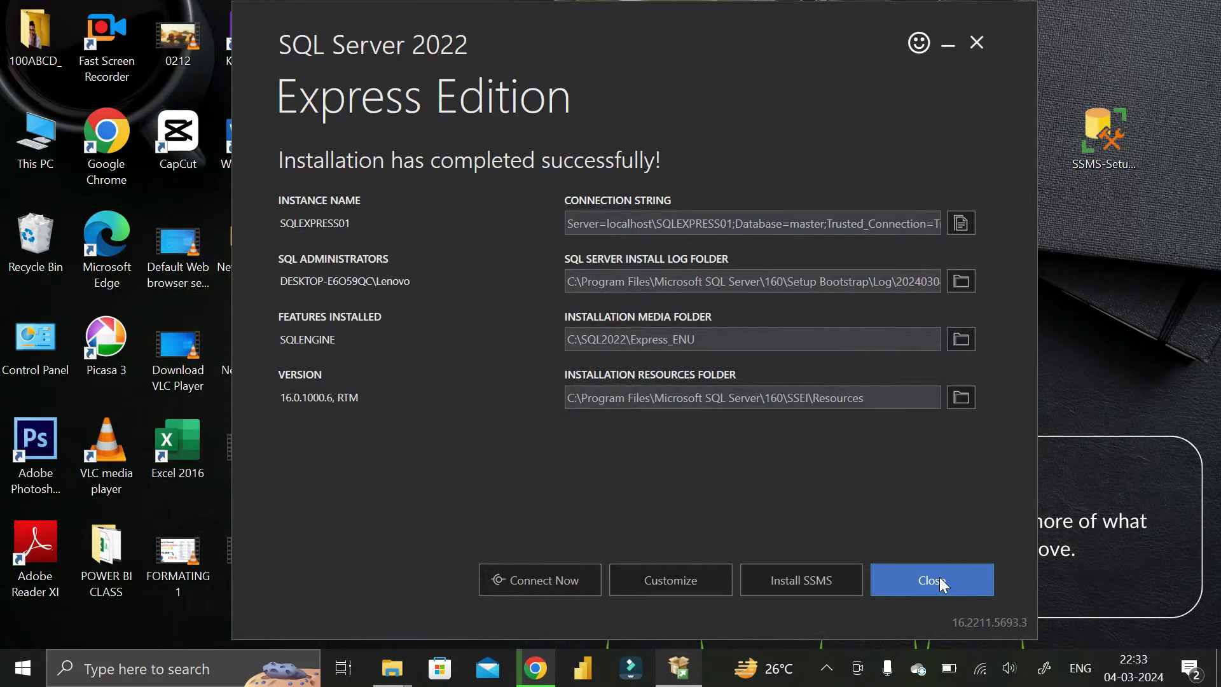
left_click(644, 375)
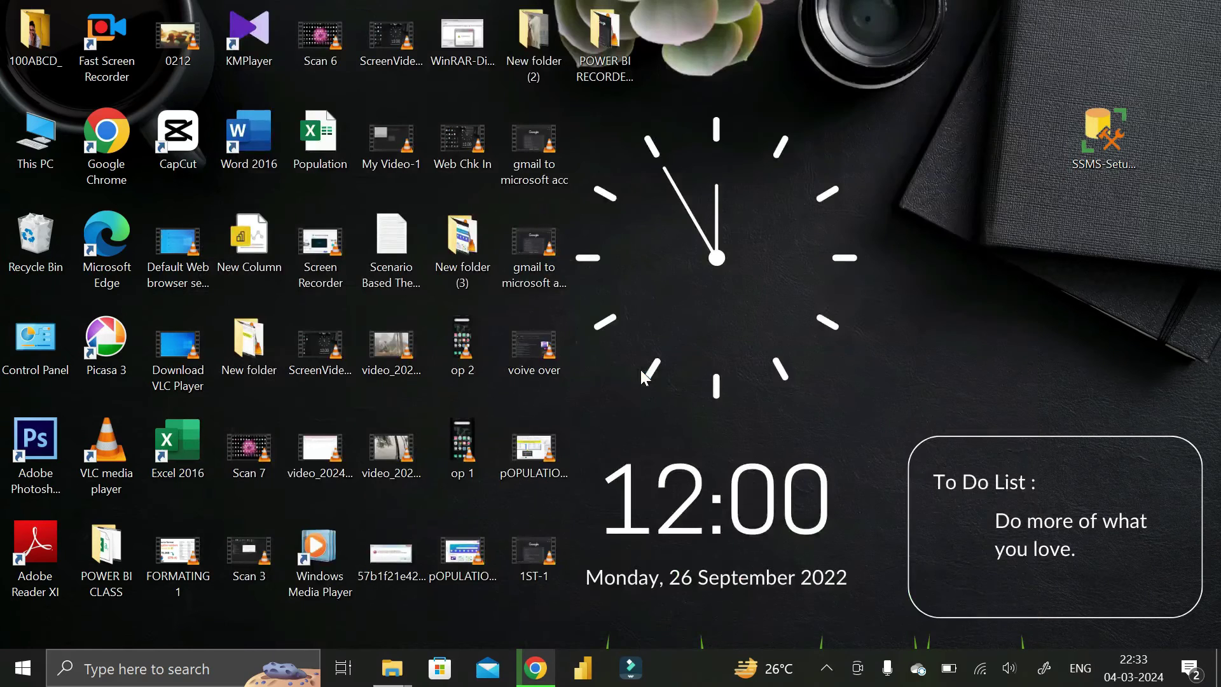
left_click(1102, 141)
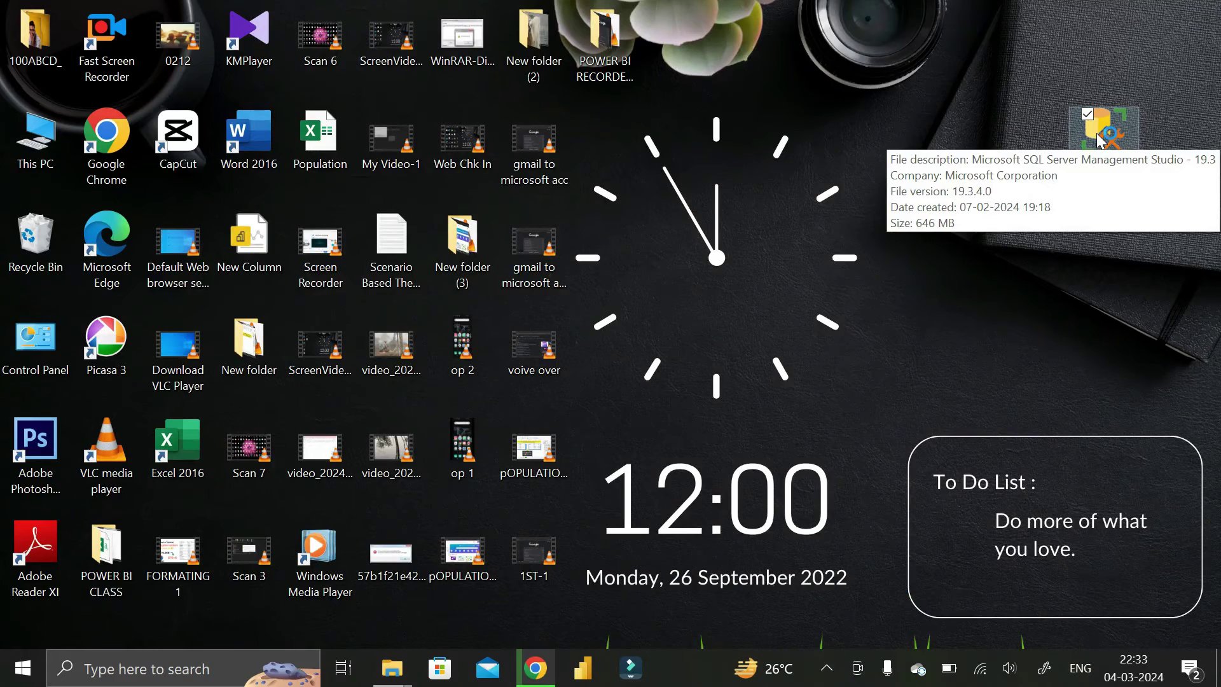
Step: Run SSMS-Setup-ENU from the desktop and install SSMS 19.3 to the default location
double_click(1102, 141)
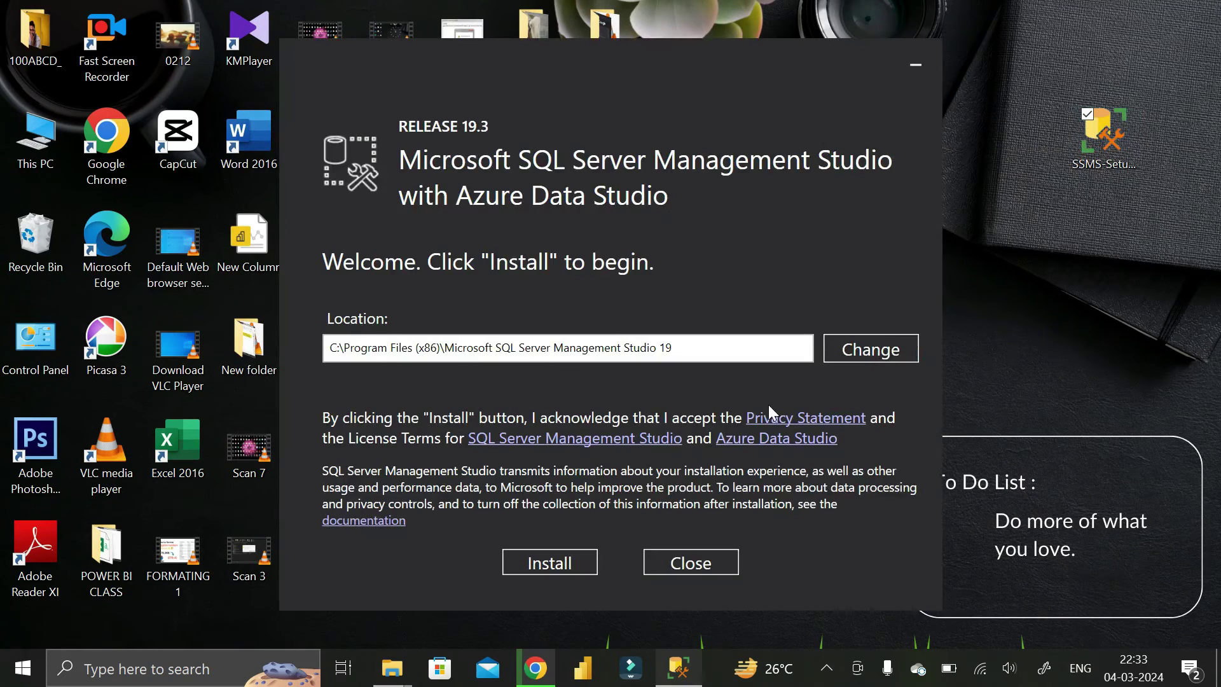
left_click(551, 563)
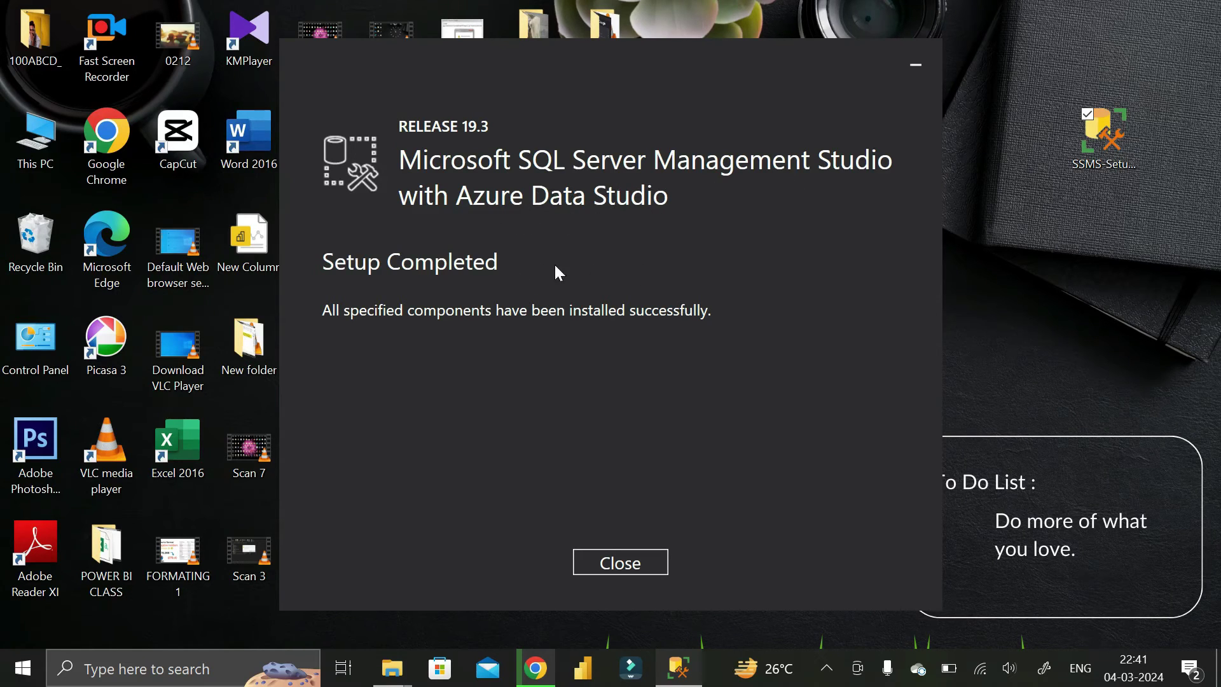
mouse_move(324, 274)
left_mouse_down()
mouse_move(357, 264)
mouse_move(323, 267)
left_mouse_up()
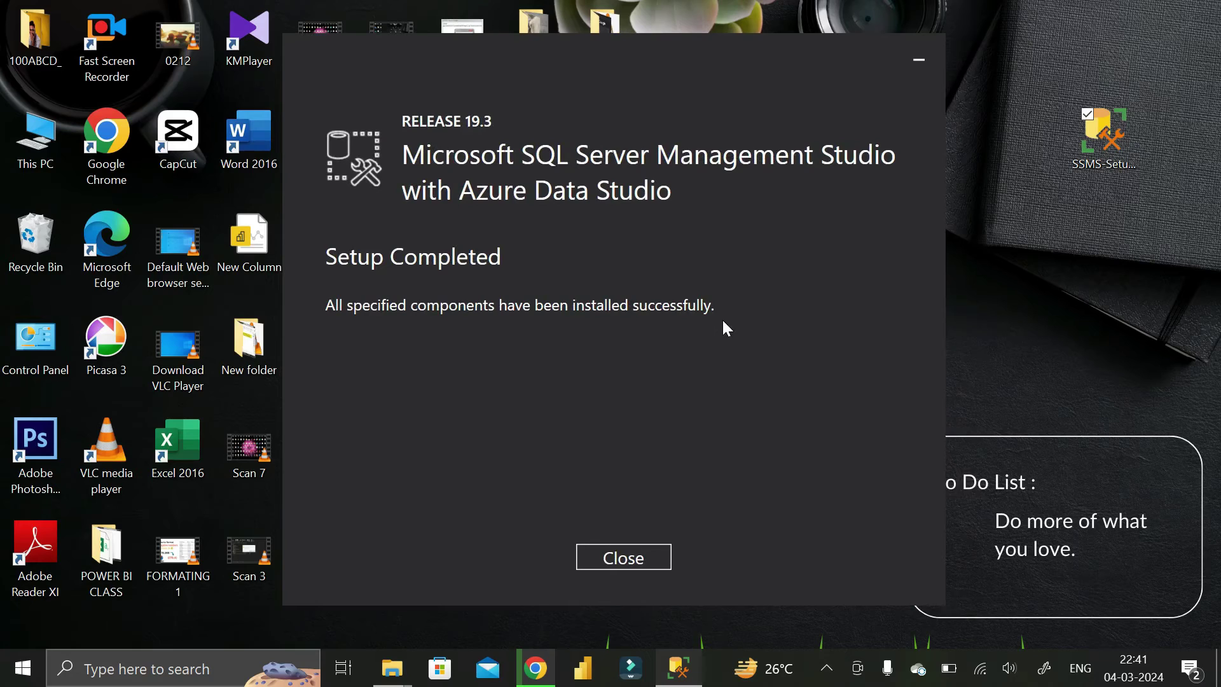
Step: Close the finished SSMS setup and refresh the desktop
left_click(624, 559)
right_click(767, 128)
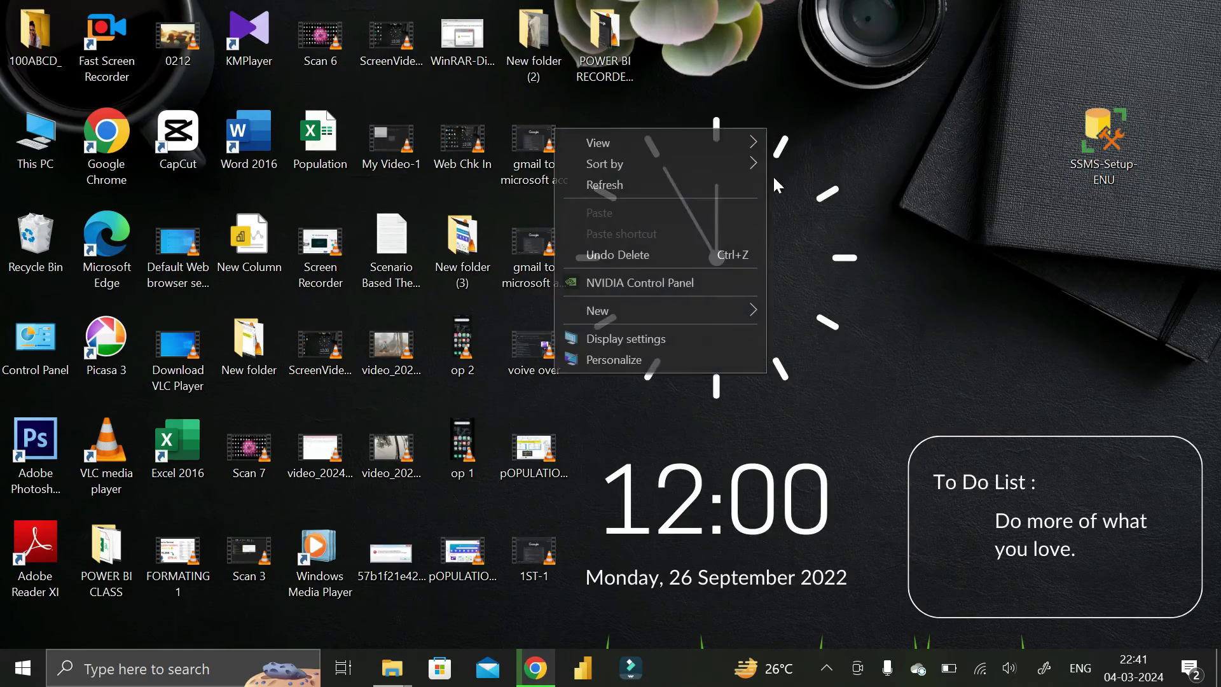
left_click(696, 188)
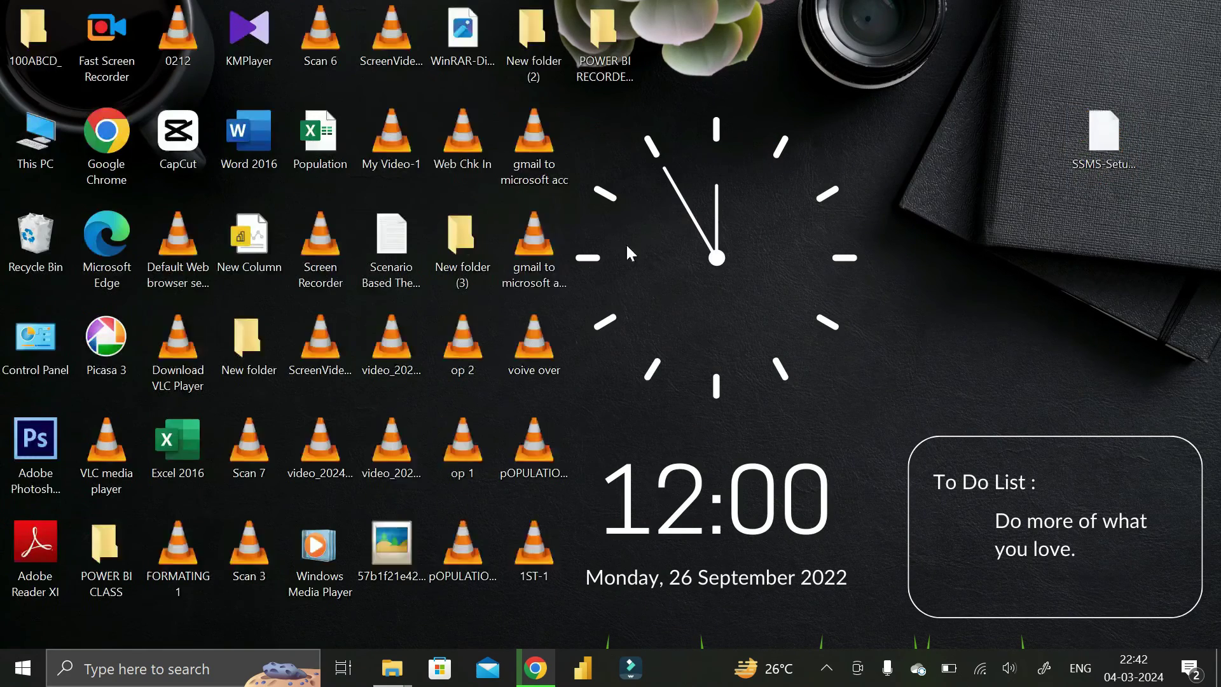
Step: Search Windows for 'sql' and launch SQL Server Management Studio 19
left_click(185, 674)
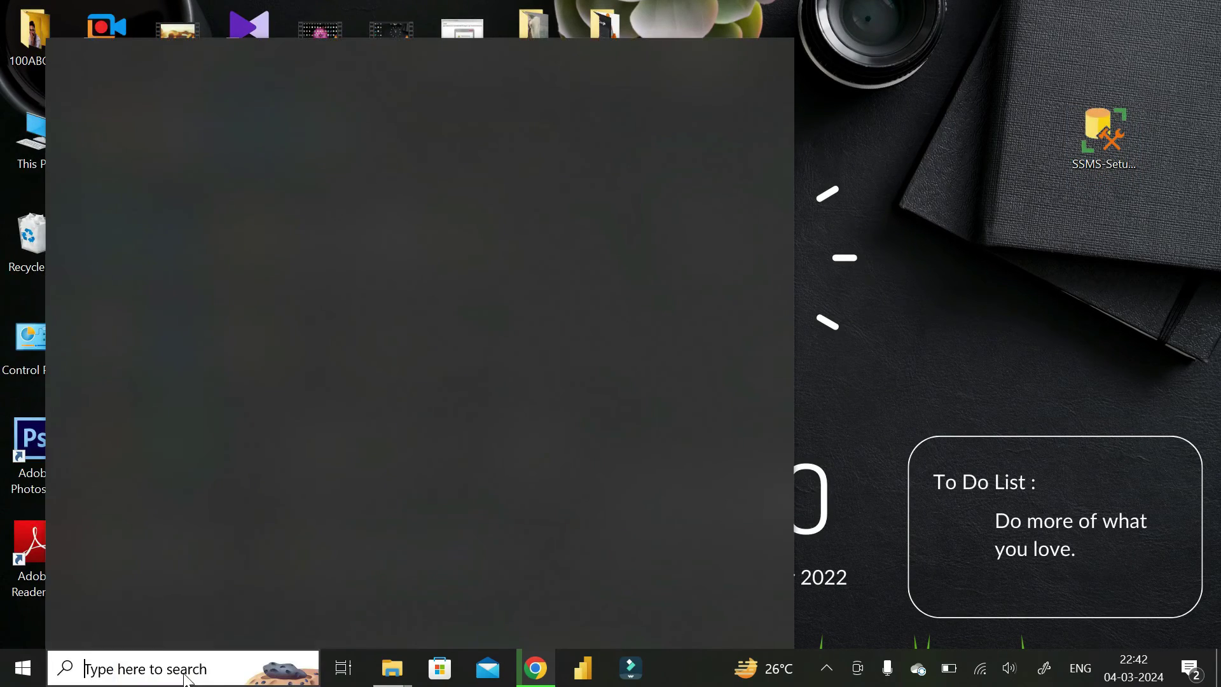
type("sql")
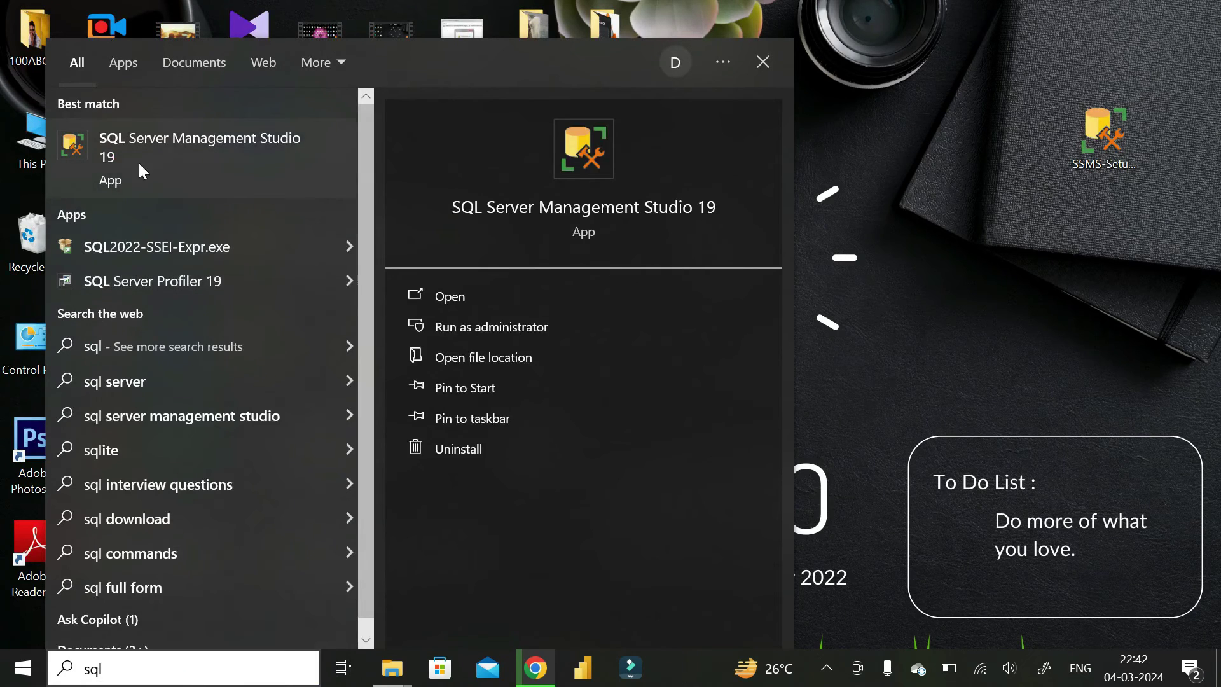
left_click(178, 166)
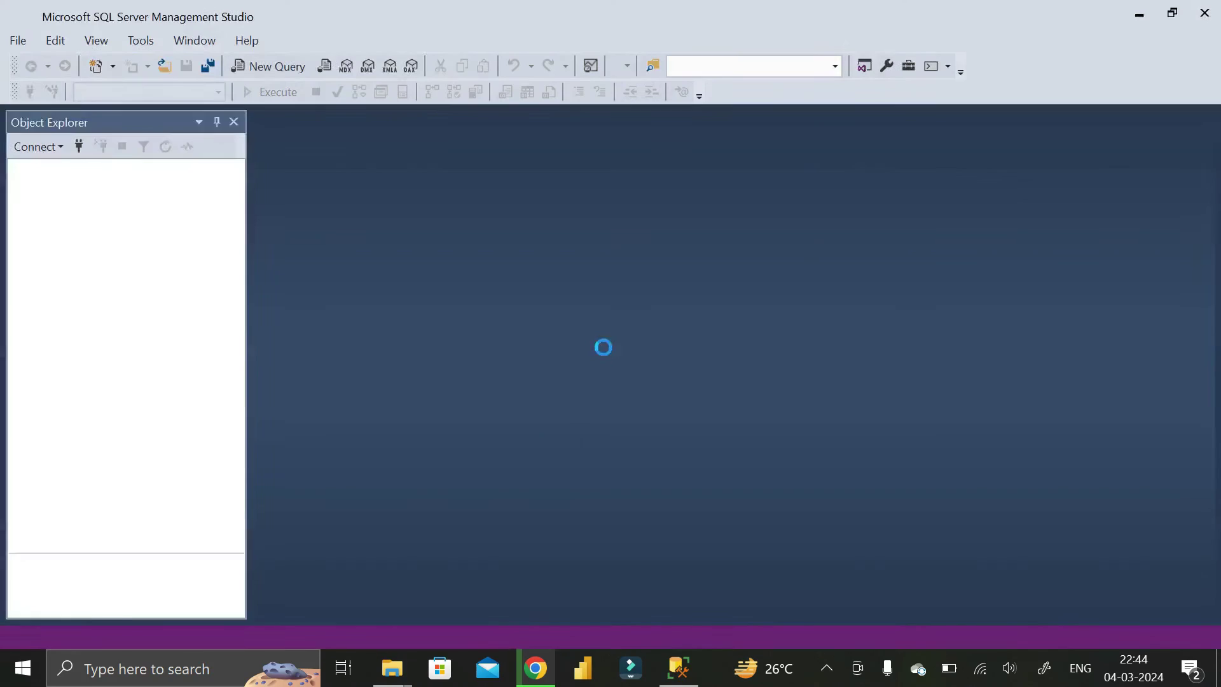
Step: Open a blank SQLQuery1.sql query window on the SQLEXPRESS01 connection
left_click(283, 67)
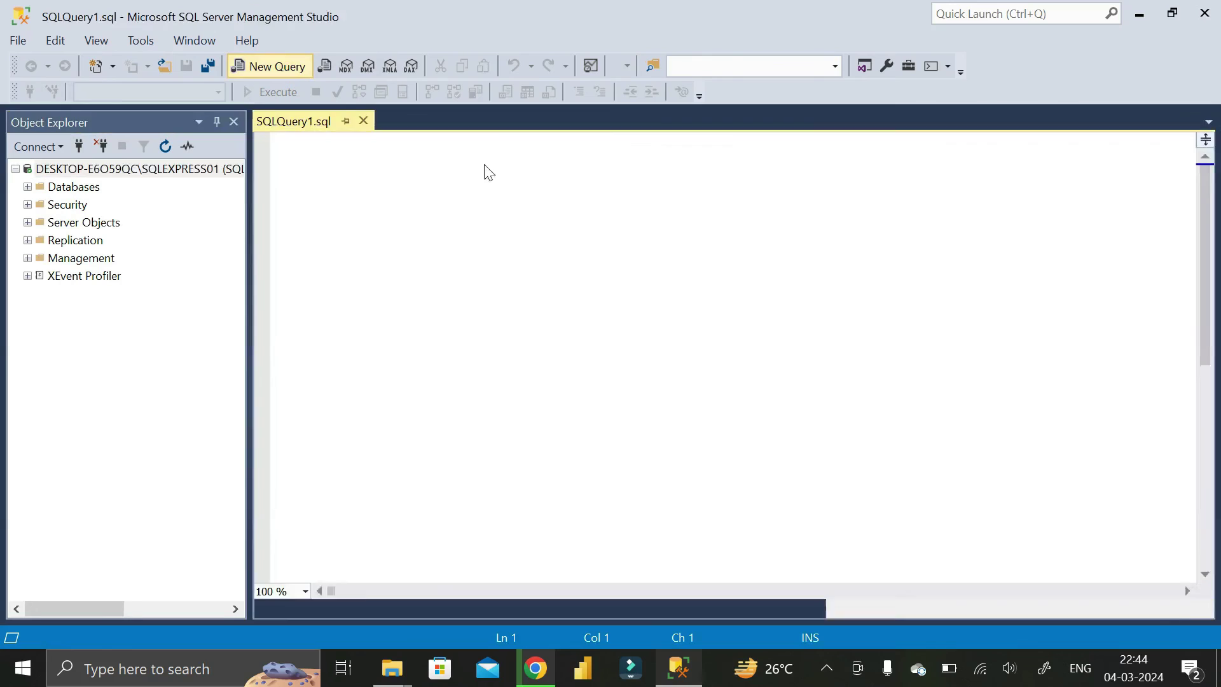